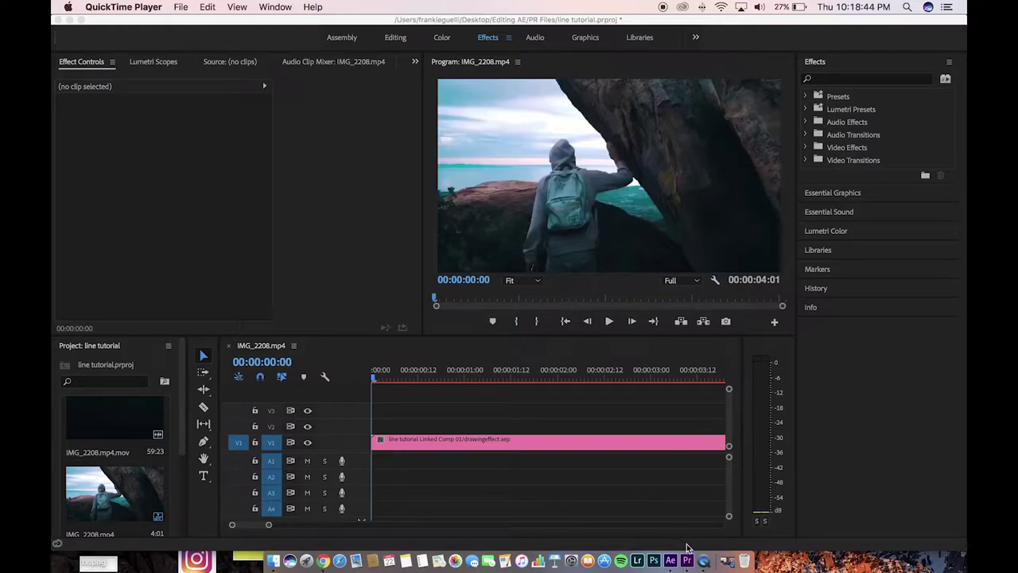
Play the YouTube reference music video of hooded hikers through several scenes, then pause it
left_click(323, 561)
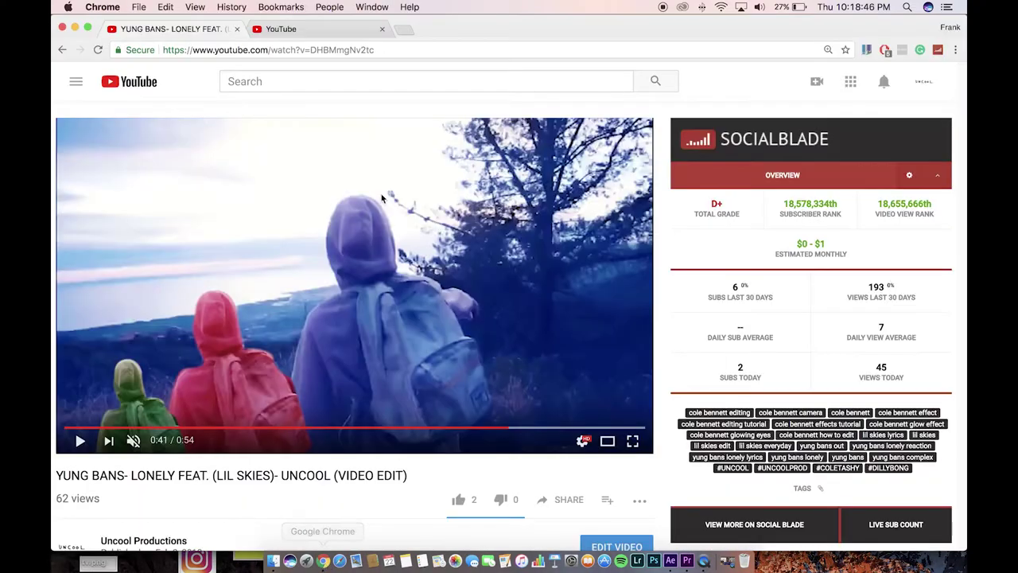
left_click(382, 197)
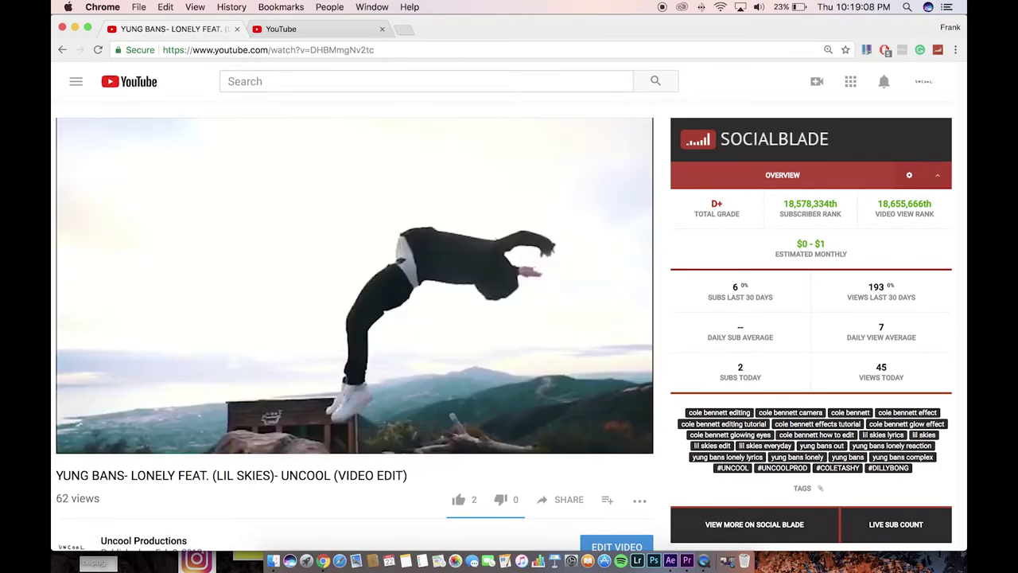
left_click(375, 233)
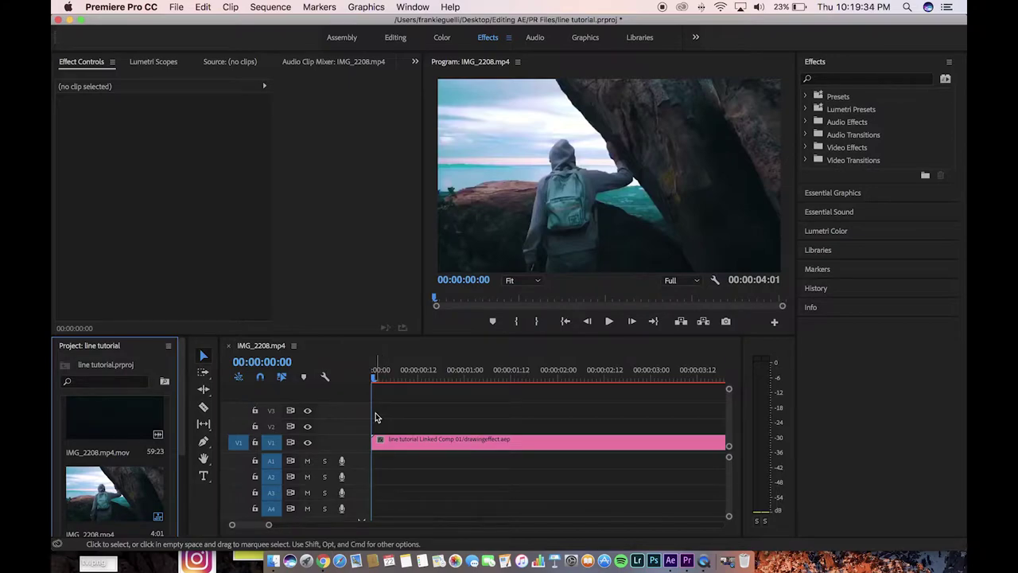
Select the linked comp clip on track V1, check its options, then bring up After Effects
left_click(436, 442)
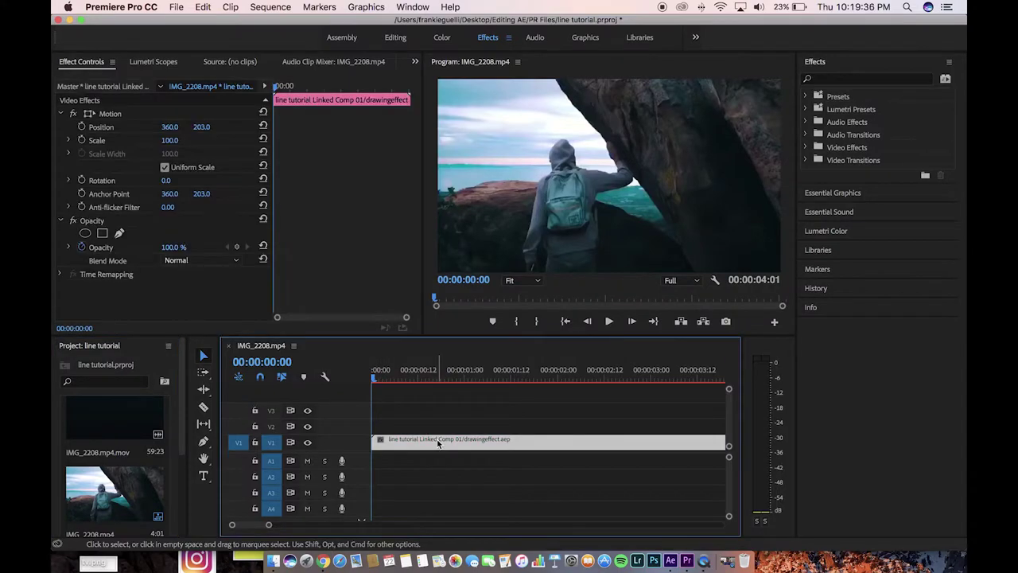
right_click(436, 439)
scroll(510, 454, "down", 2)
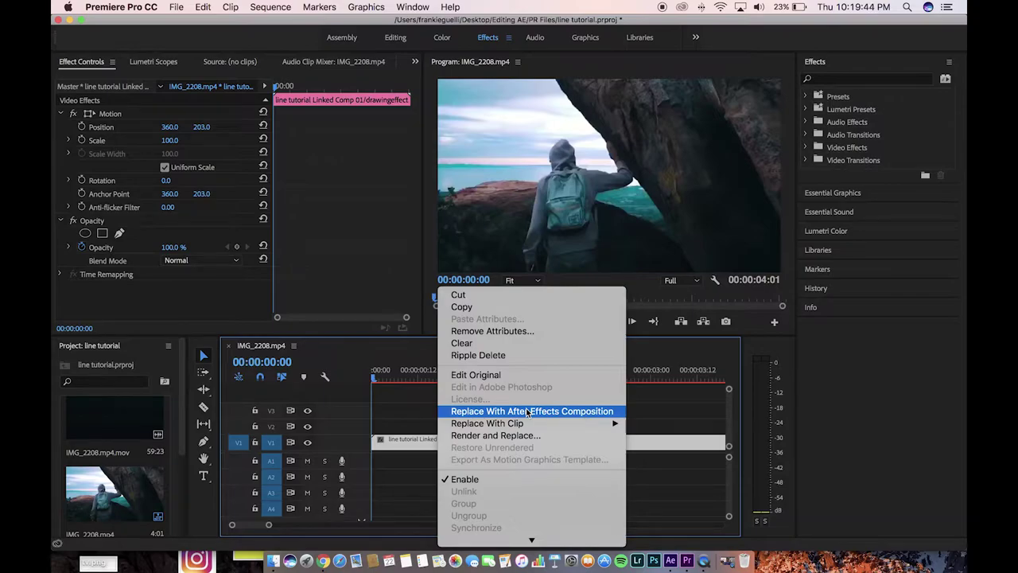
left_click(653, 405)
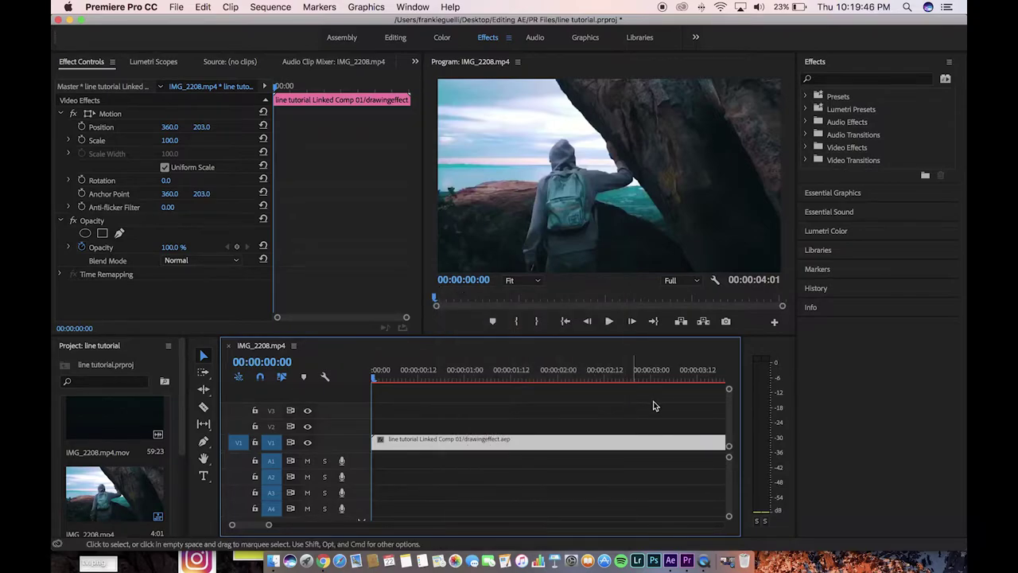
left_click(670, 560)
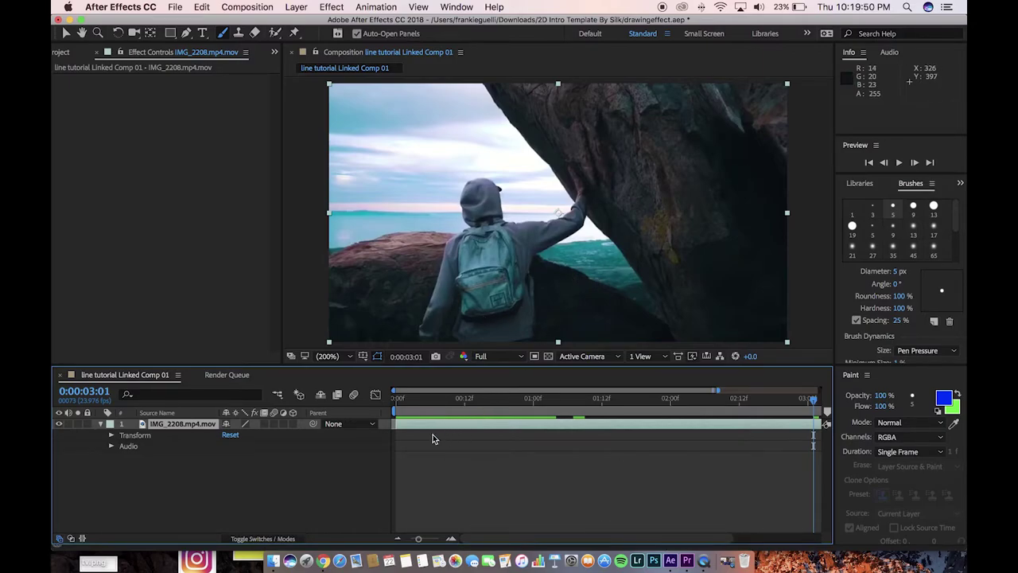
Preview the comp, return to frame 0, and open IMG_2208.mp4.mov in the Layer panel for painting
key("space")
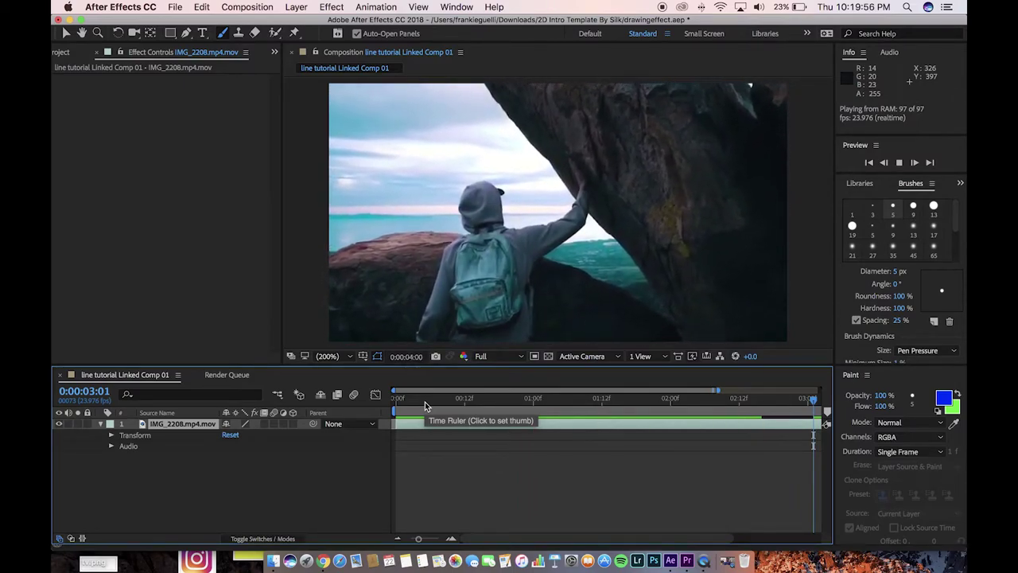
key("space")
left_click_drag(407, 401, 395, 403)
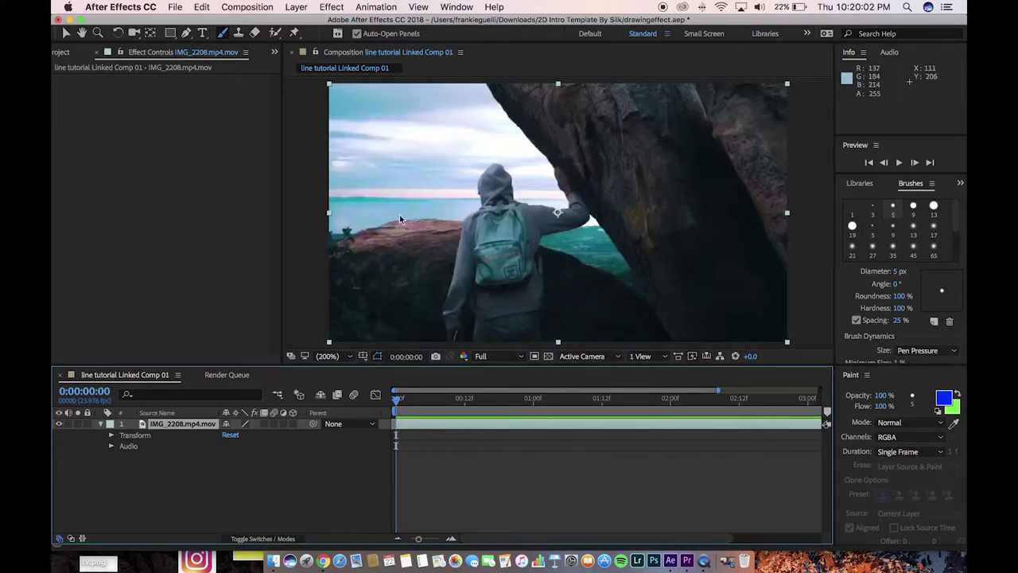
double_click(164, 428)
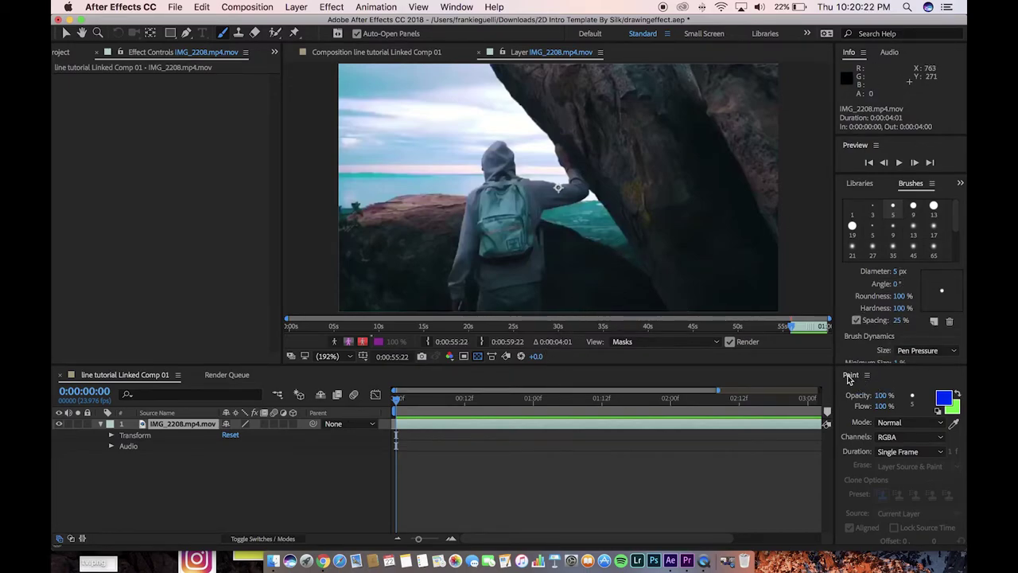
left_click(915, 452)
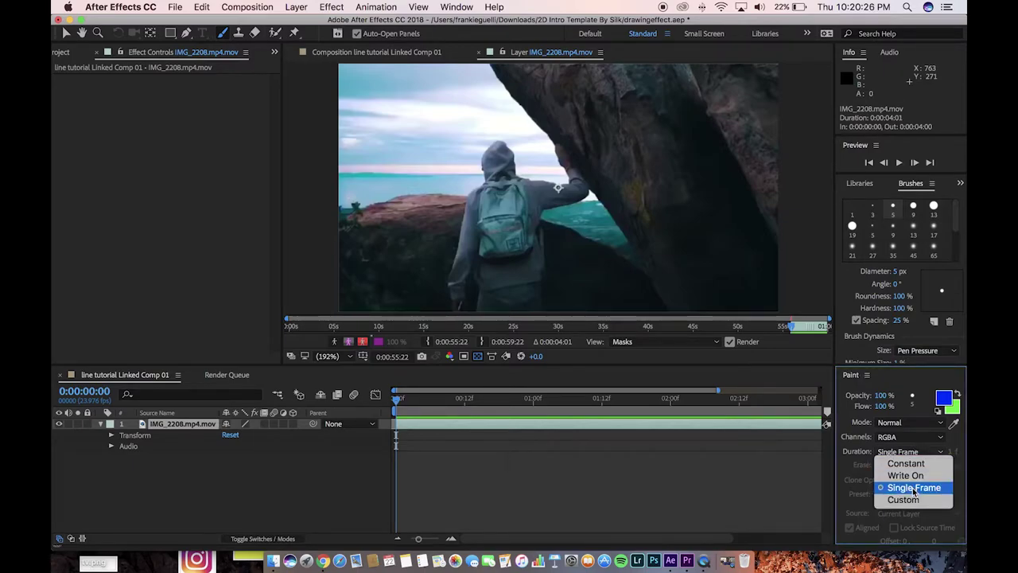
Set paint Duration to Single Frame and change the foreground paint colour from blue to green
left_click(913, 488)
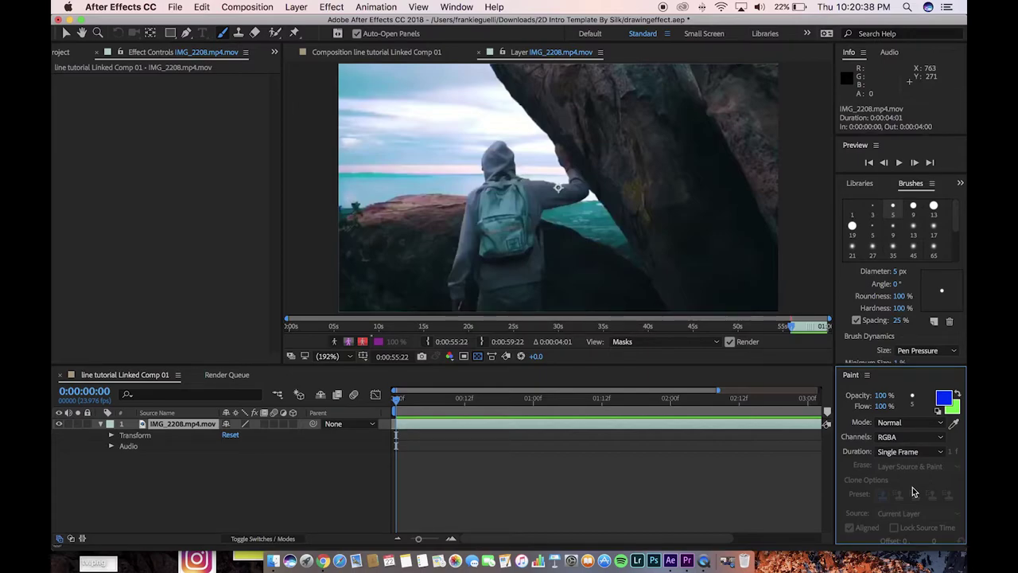
left_click(944, 399)
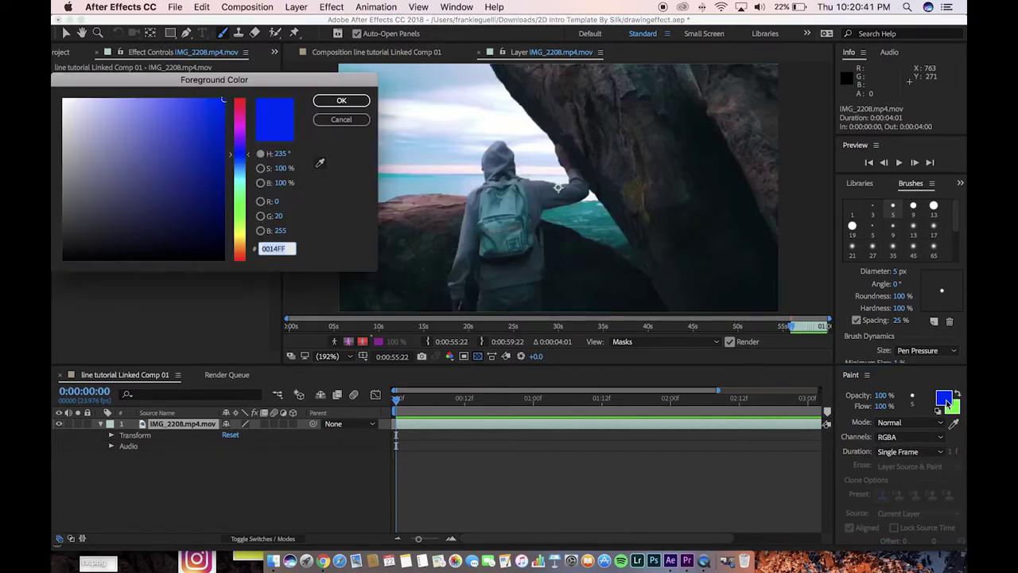
left_click(242, 211)
left_click(341, 100)
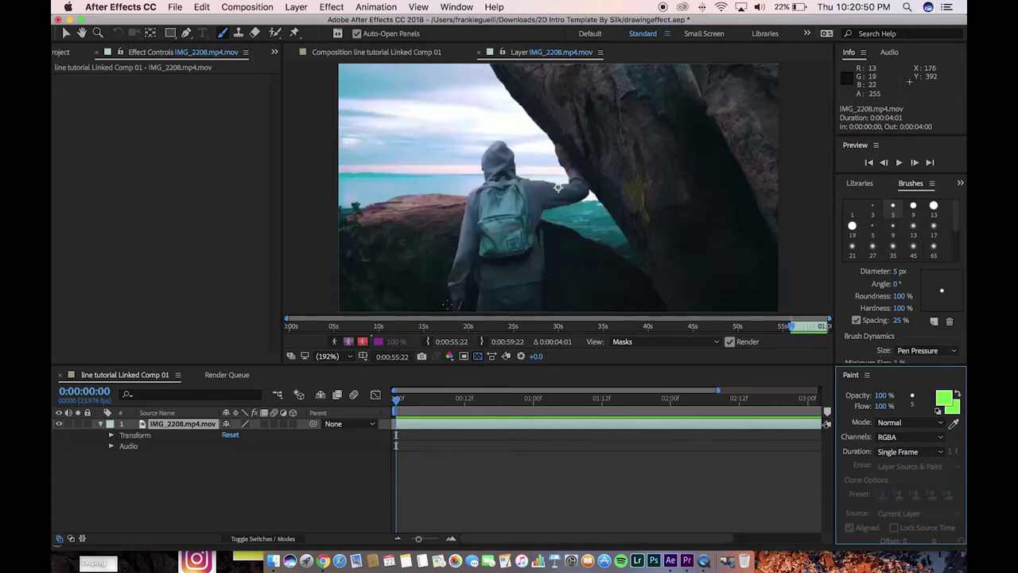
Paint single-frame green strokes beside the hiker's lower left and lower back on successive frames
left_click_drag(449, 304, 446, 268)
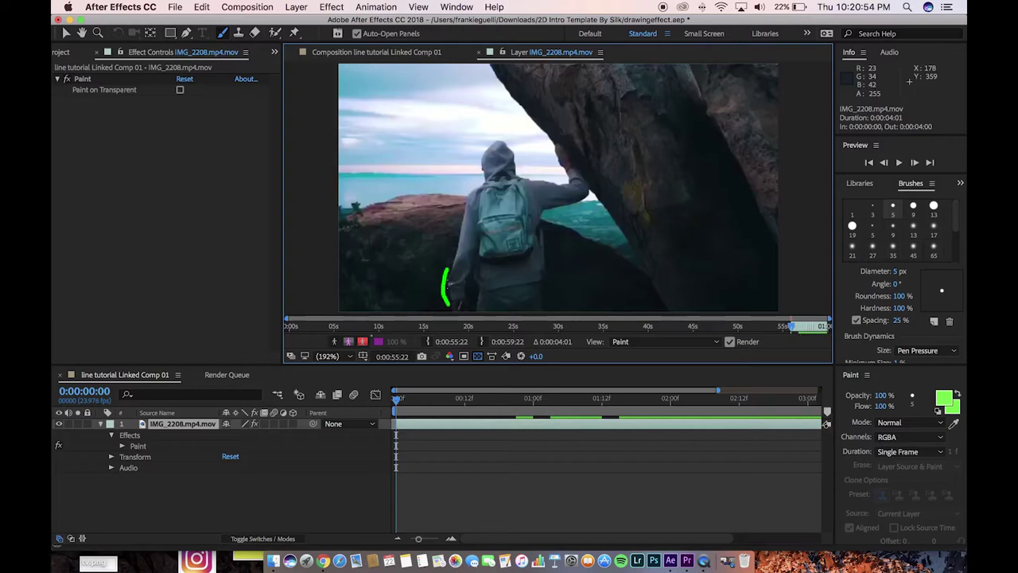
key("Page_Down")
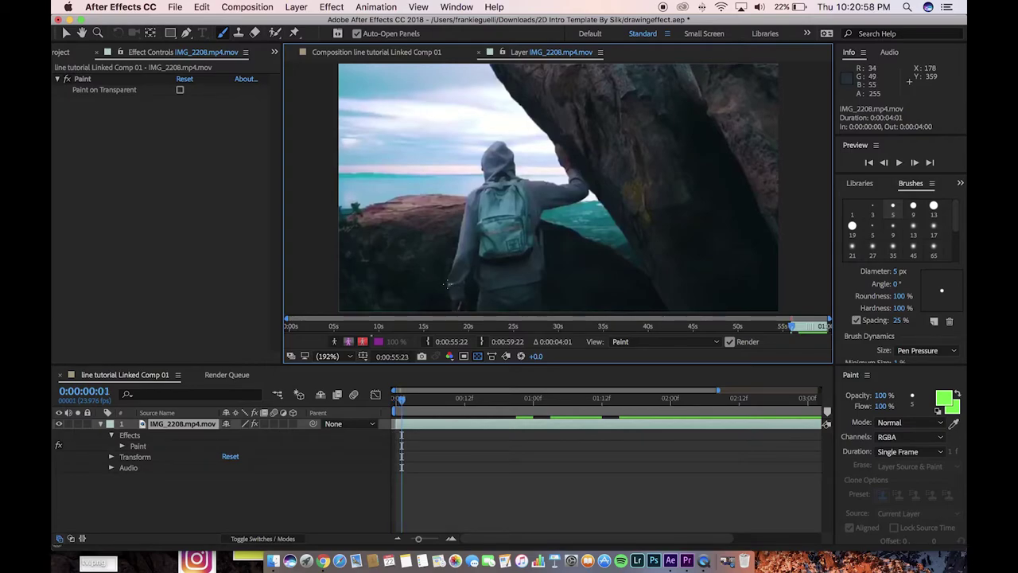
key("Page_Up")
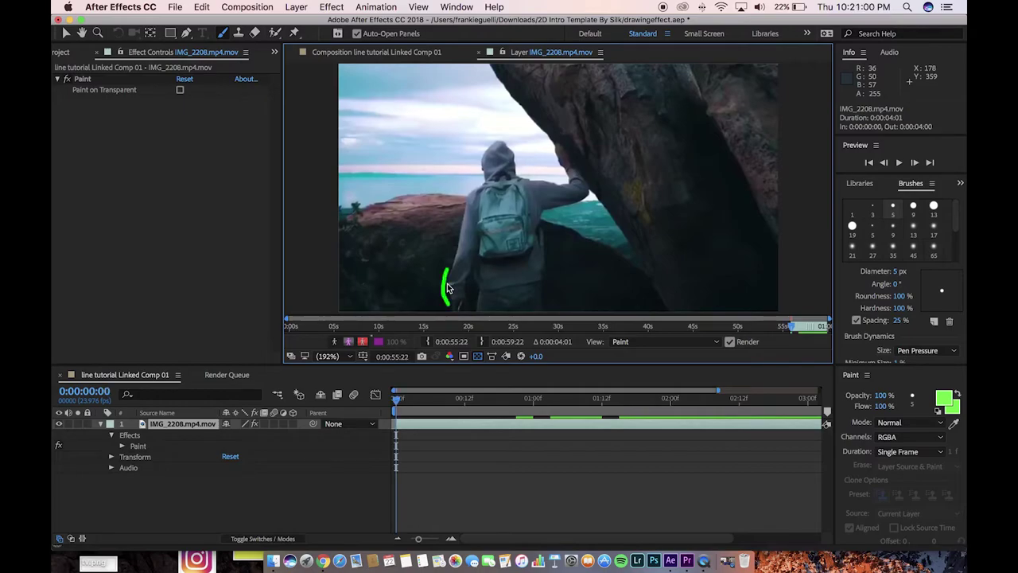
key("Page_Down")
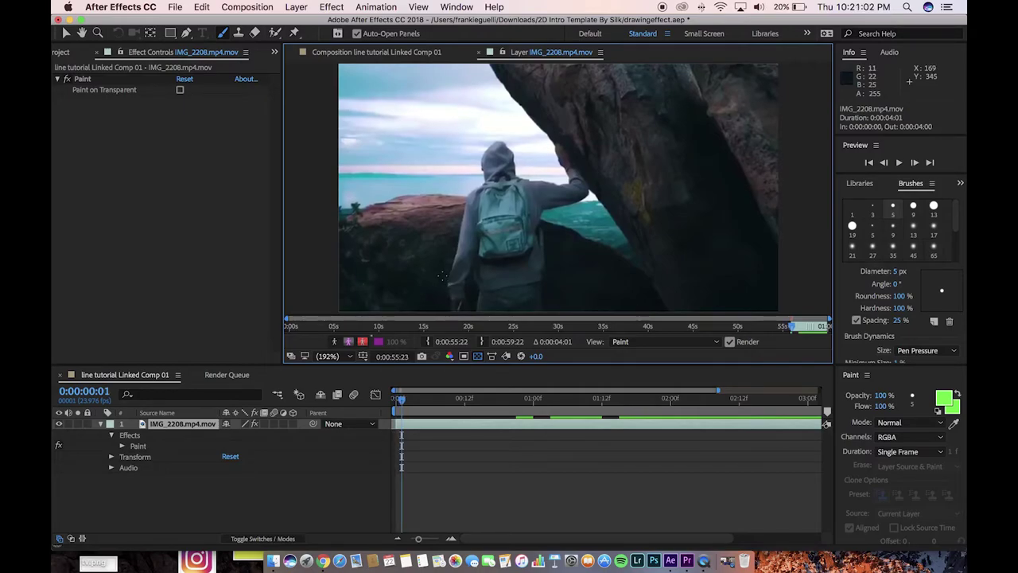
left_click_drag(442, 275, 453, 238)
key("Page_Down")
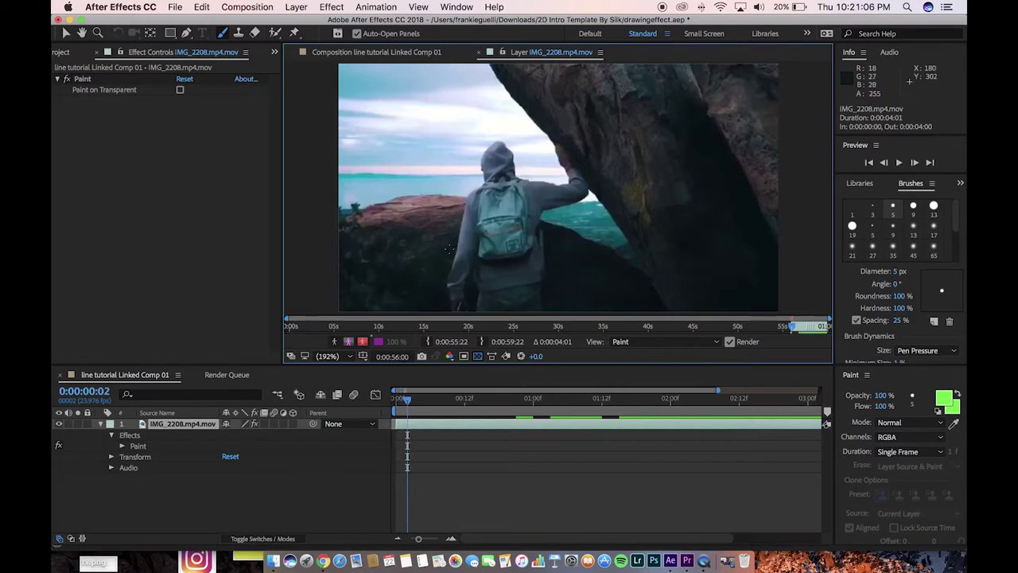
Continue frame by frame, painting strokes higher up the hiker's side toward his shoulder
left_click_drag(449, 250, 459, 211)
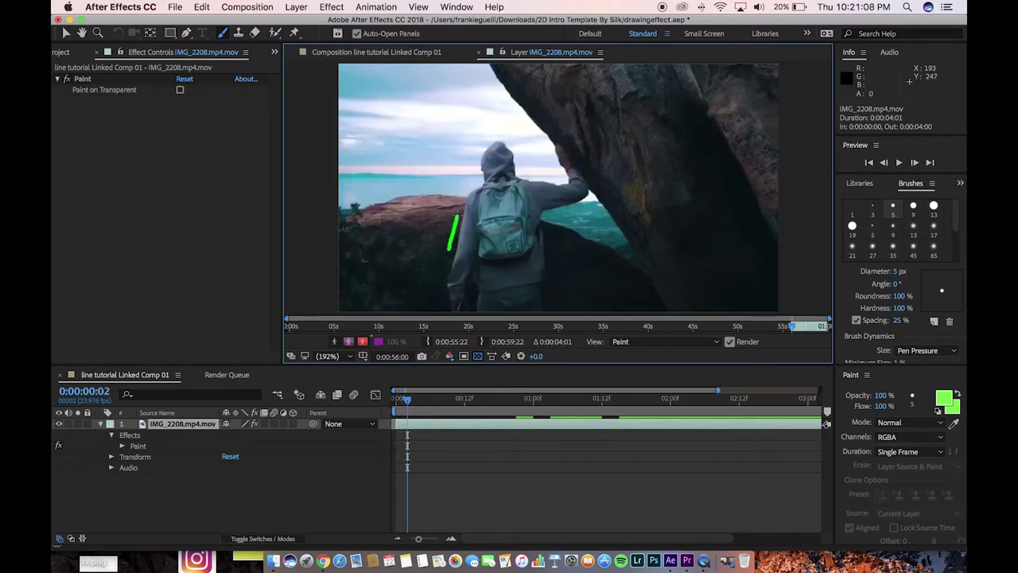
key("Page_Down")
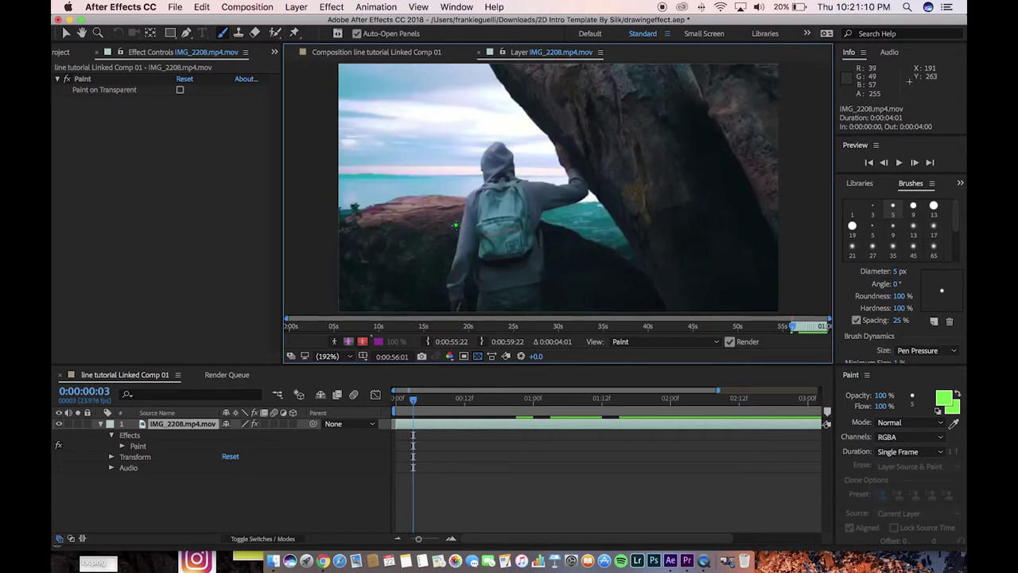
left_click_drag(456, 226, 463, 200)
key("Page_Down")
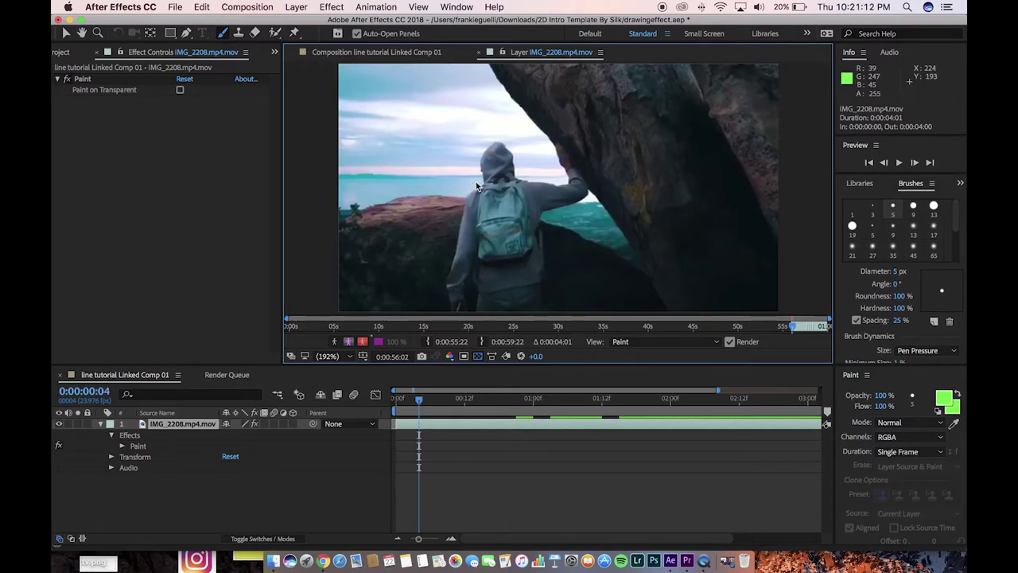
mouse_move(474, 185)
left_mouse_down()
mouse_move(483, 141)
mouse_move(506, 138)
mouse_move(526, 176)
mouse_move(551, 179)
mouse_move(564, 171)
mouse_move(556, 137)
mouse_move(567, 132)
mouse_move(591, 194)
mouse_move(541, 229)
mouse_move(547, 261)
left_mouse_up()
key("Page_Down")
key("Page_Down")
key("Page_Down")
key("Page_Down")
key("Page_Down")
key("Page_Down")
key("Page_Down")
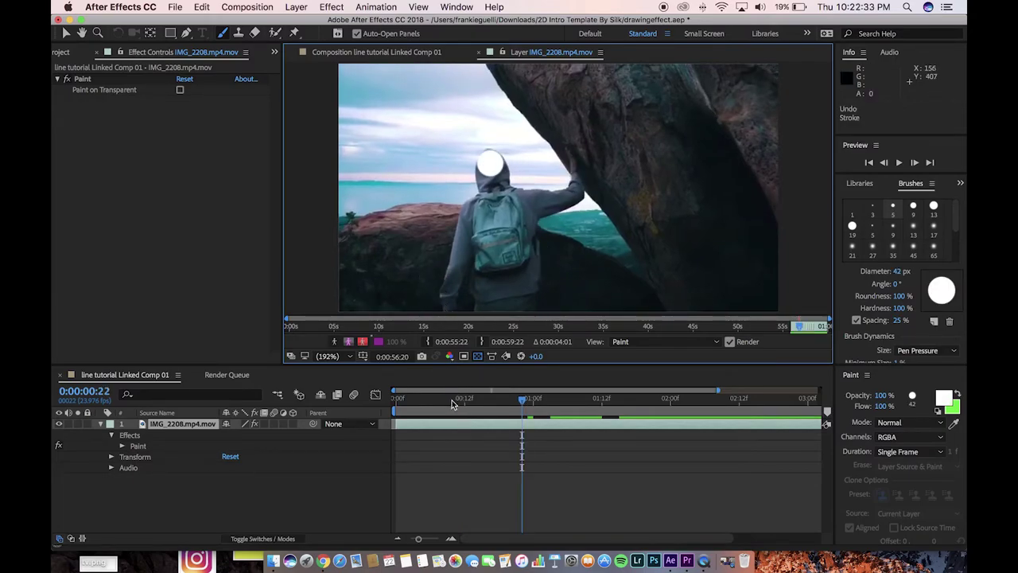
Preview the painted green line animation from the first frame
left_click_drag(451, 402, 374, 393)
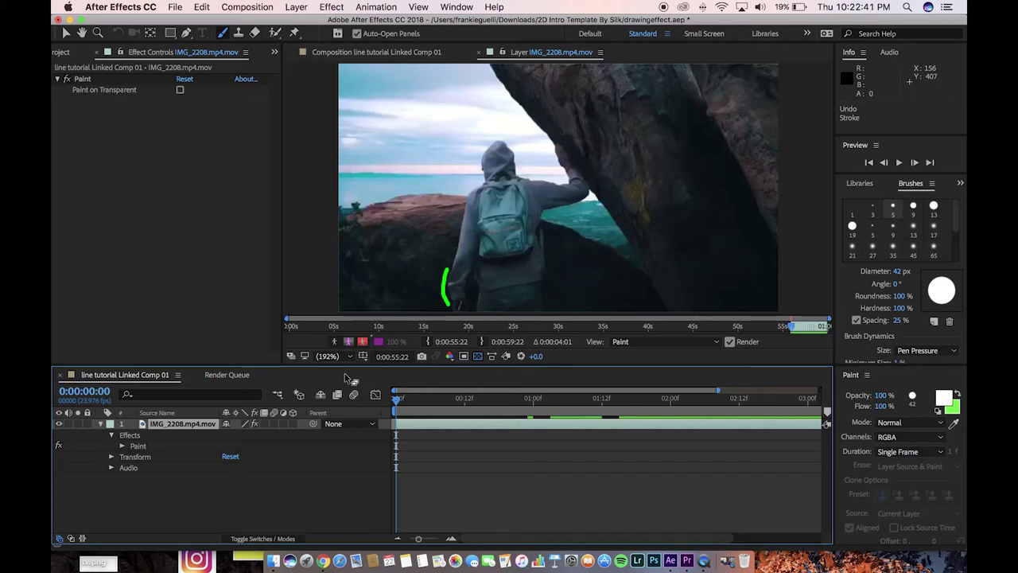
key("space")
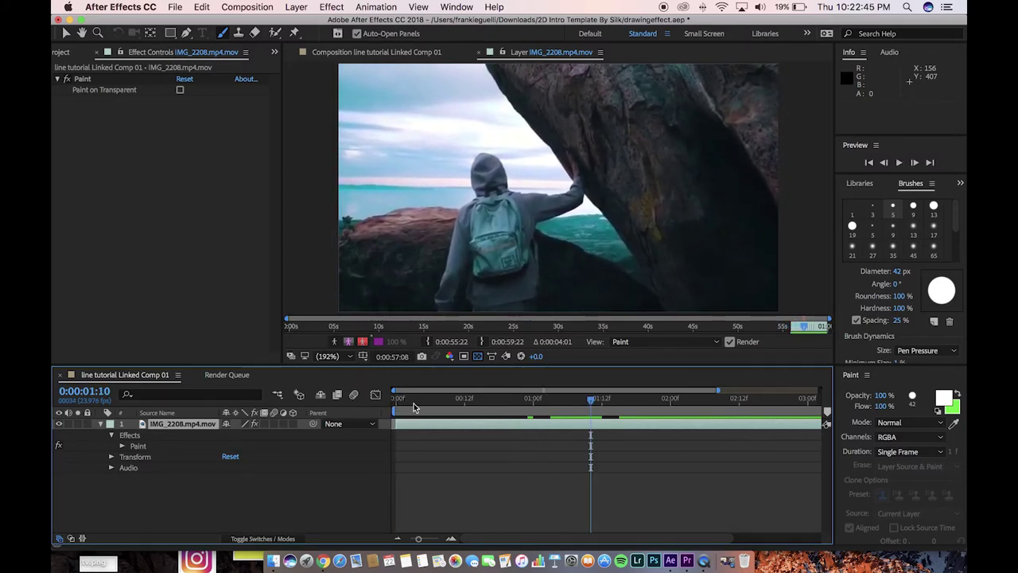
key("space")
key("space")
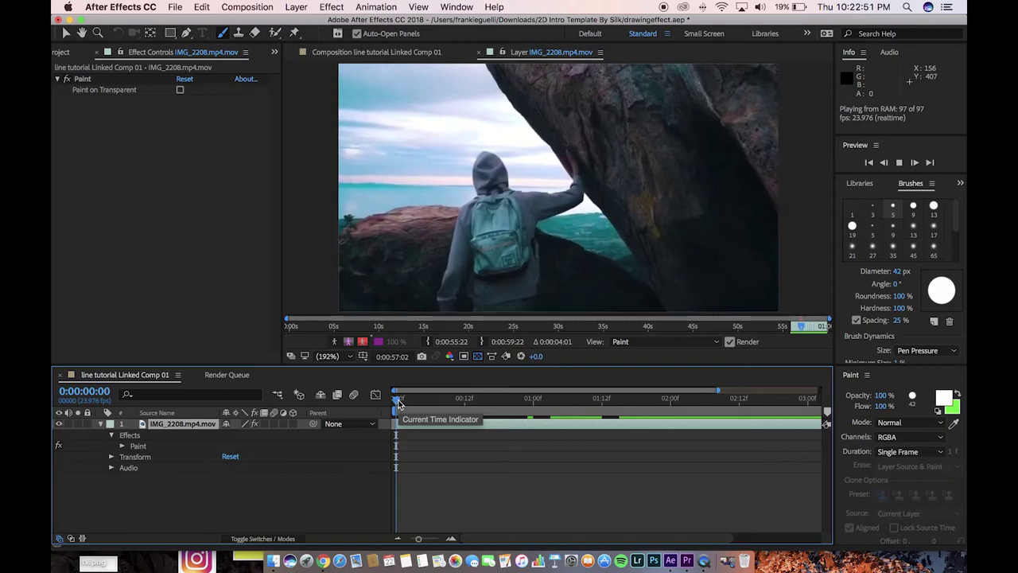
key("space")
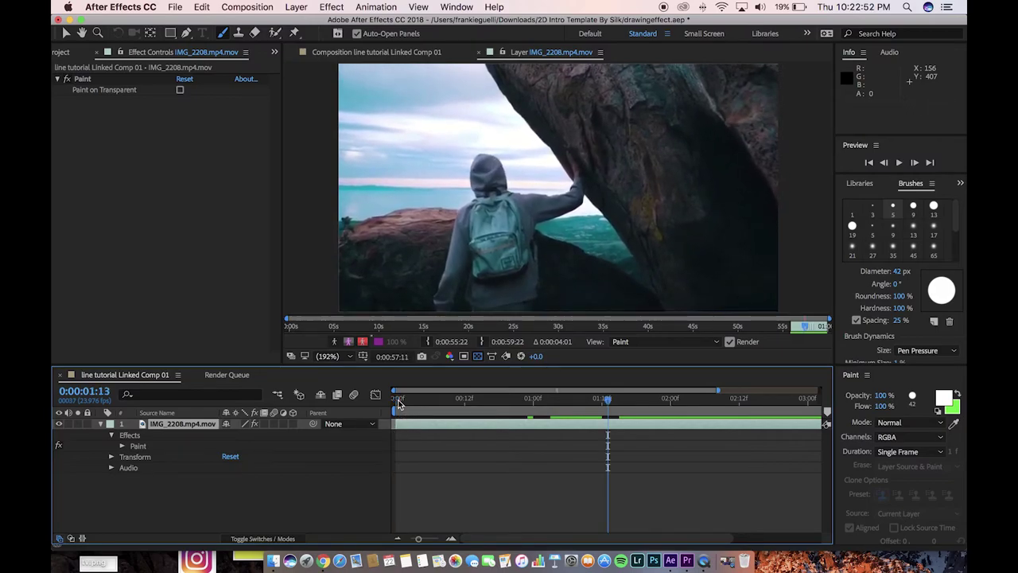
Save the After Effects project and return to Premiere Pro
left_click(174, 6)
left_click(203, 114)
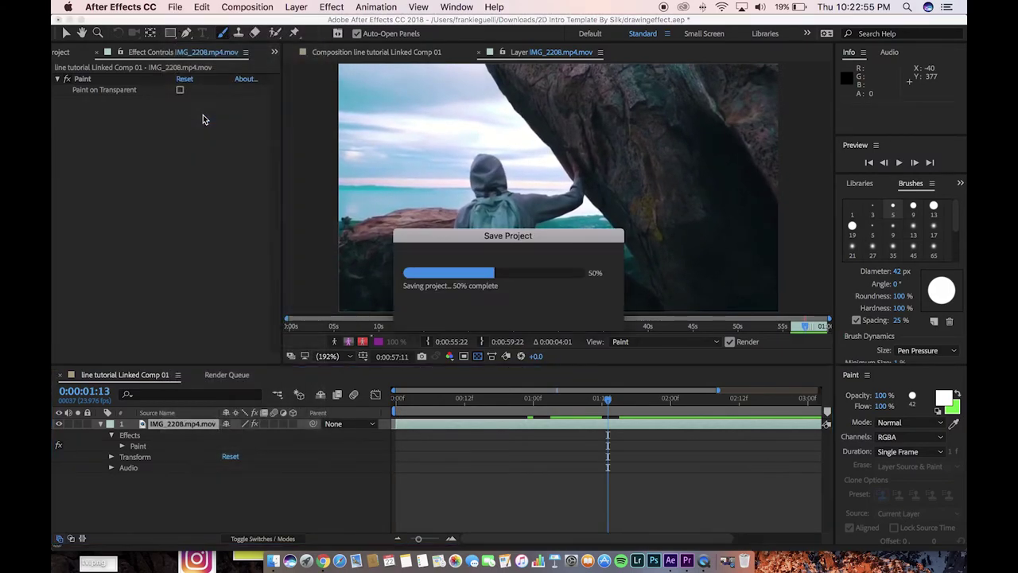
left_click(686, 561)
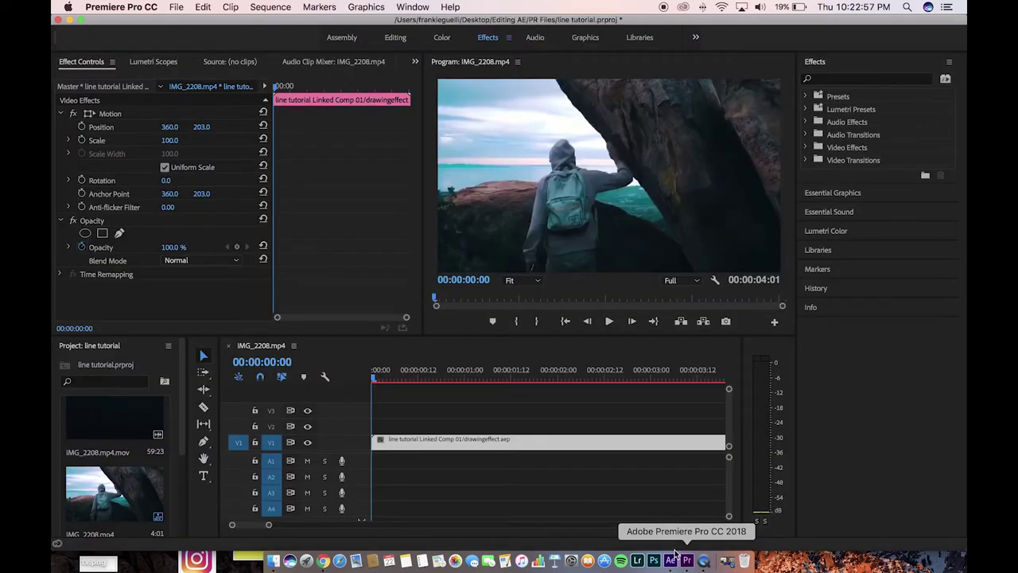
Render the sequence and play the green line animation over the hiker, replaying from the start
left_click(399, 385)
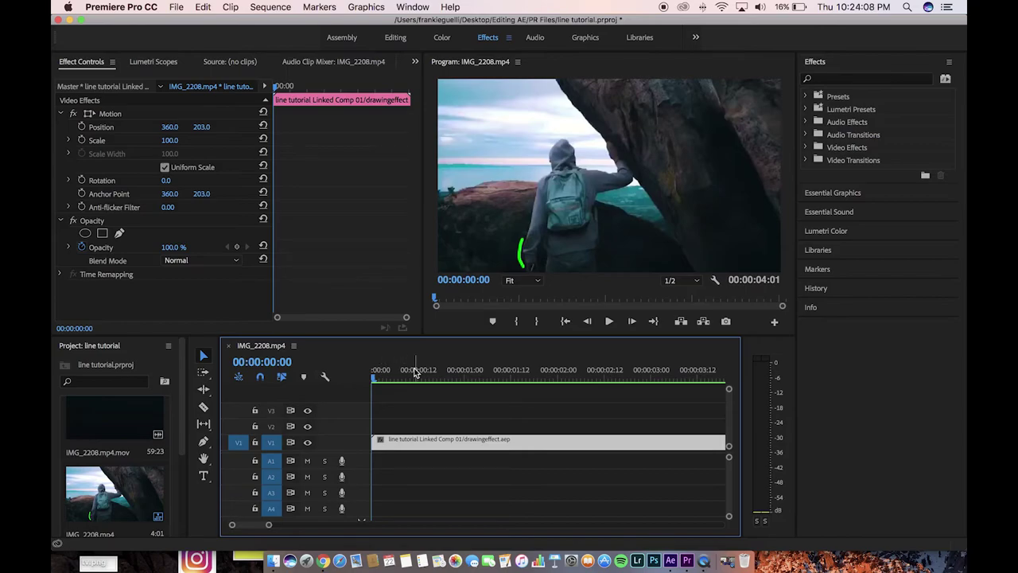
left_click(609, 321)
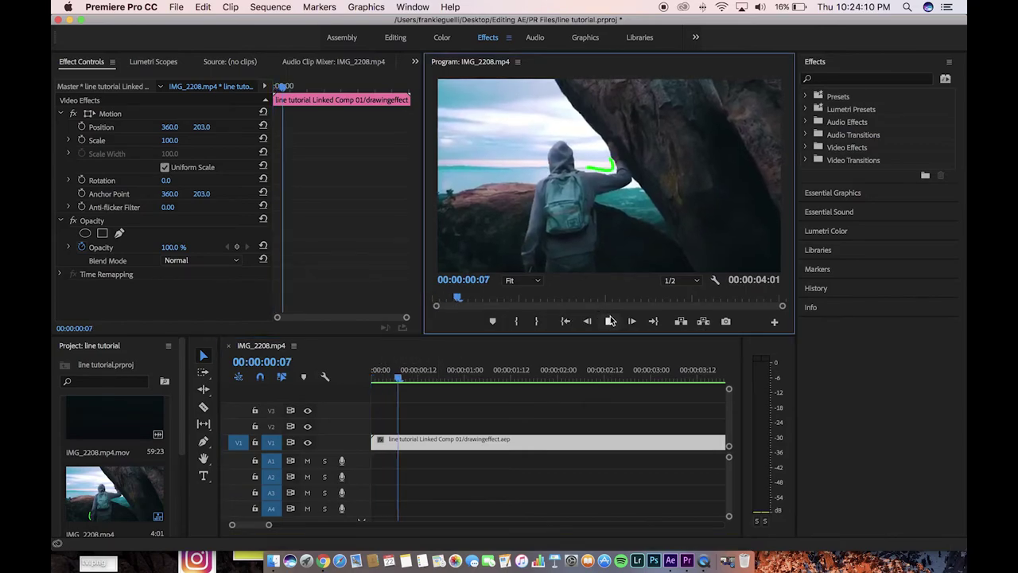
left_click(609, 320)
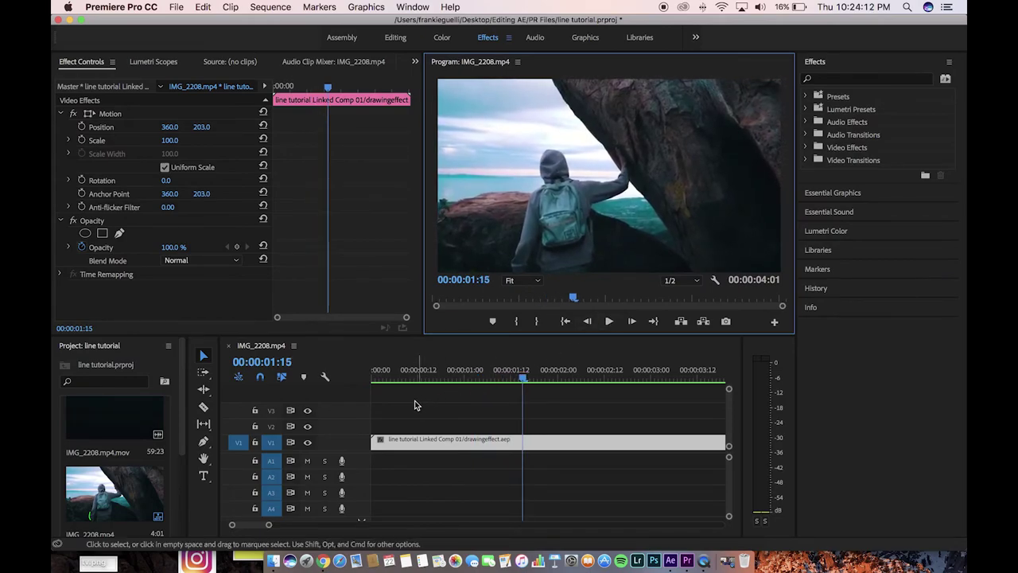
left_click_drag(411, 381, 362, 379)
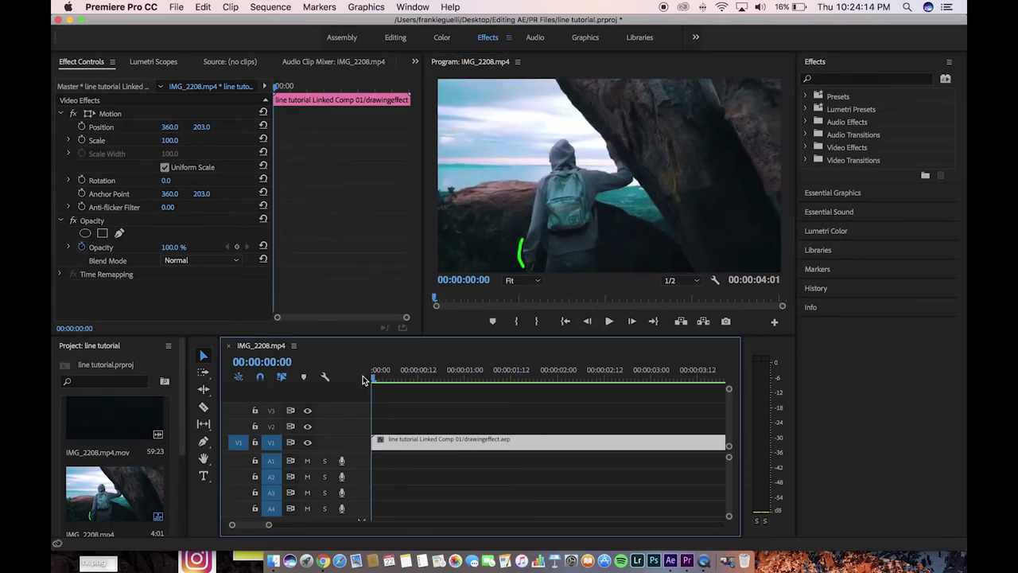
key("space")
key("space")
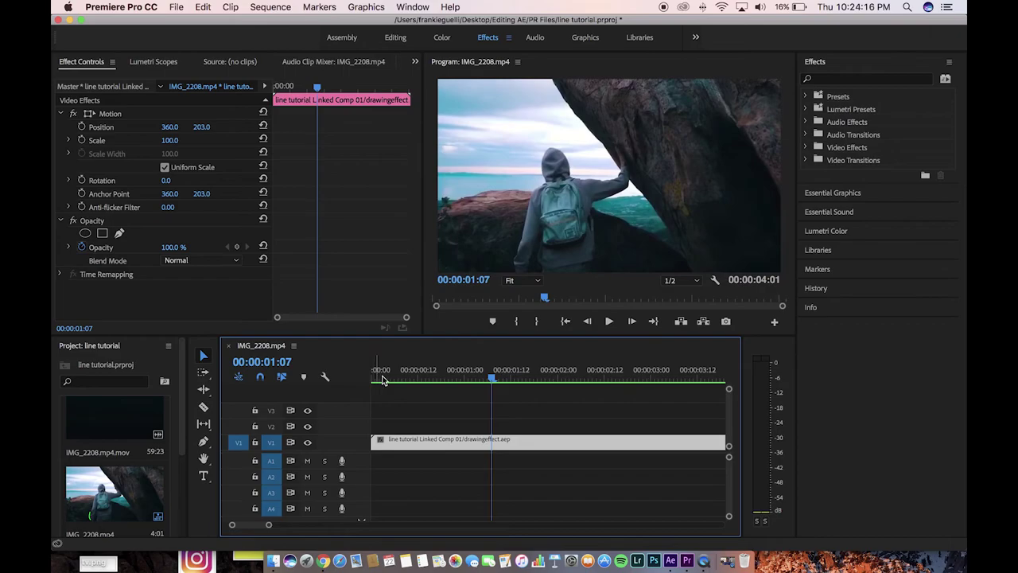
left_click_drag(382, 379, 355, 380)
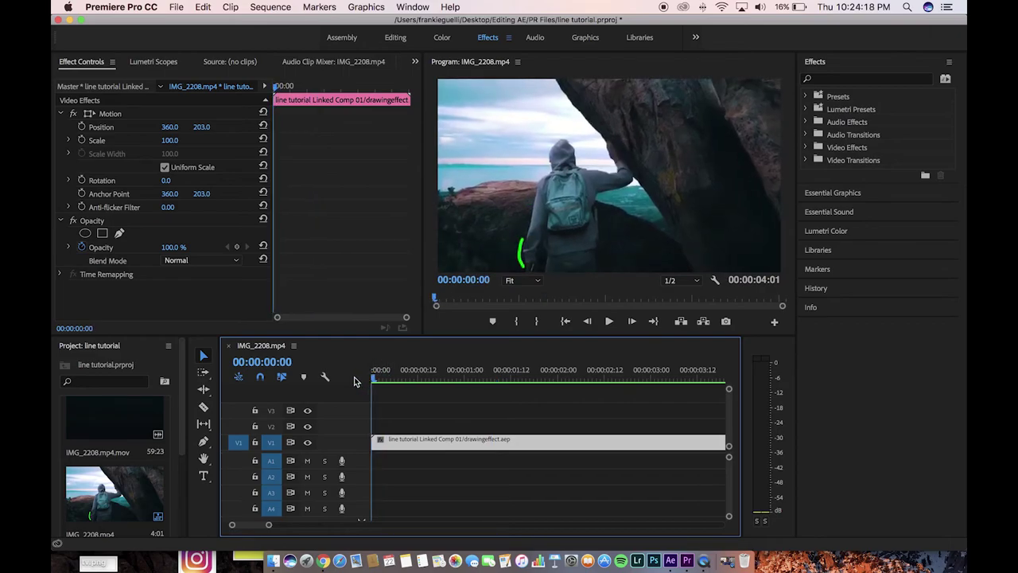